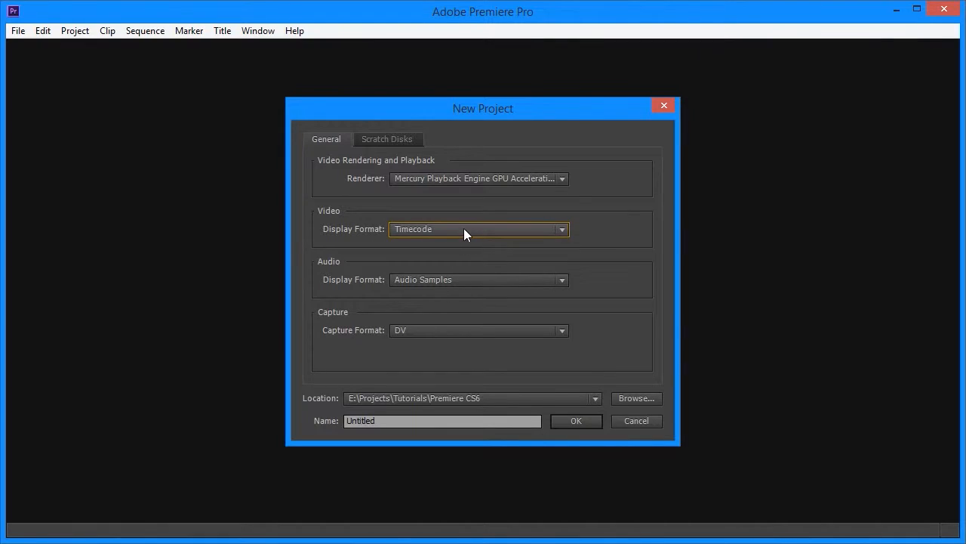
Step: Review the audio display format and capture format choices, keeping Audio Samples and DV for the new project
click(421, 280)
click(422, 280)
click(429, 325)
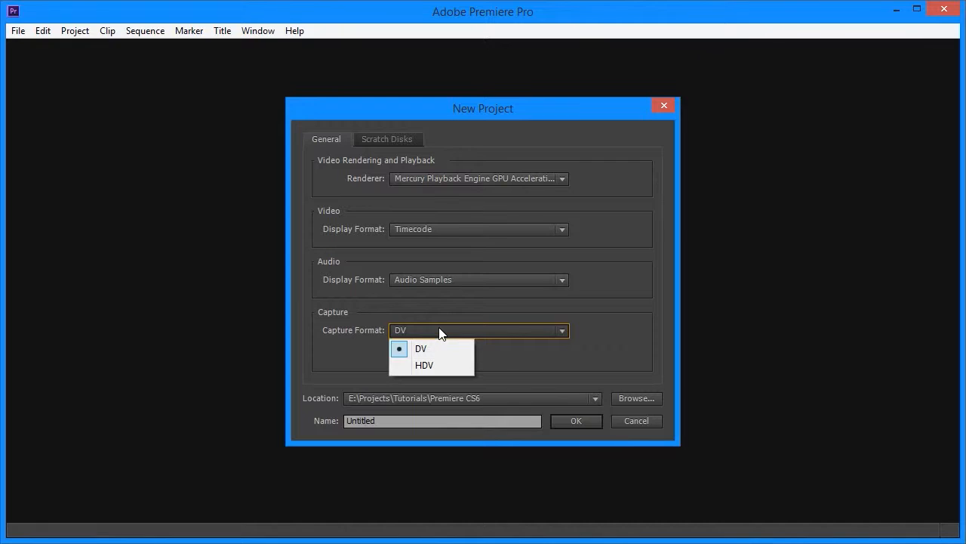
click(440, 333)
click(416, 332)
click(431, 367)
click(437, 330)
click(438, 346)
Step: Review the scratch disk location choices for captured video and return to the general project settings
click(383, 144)
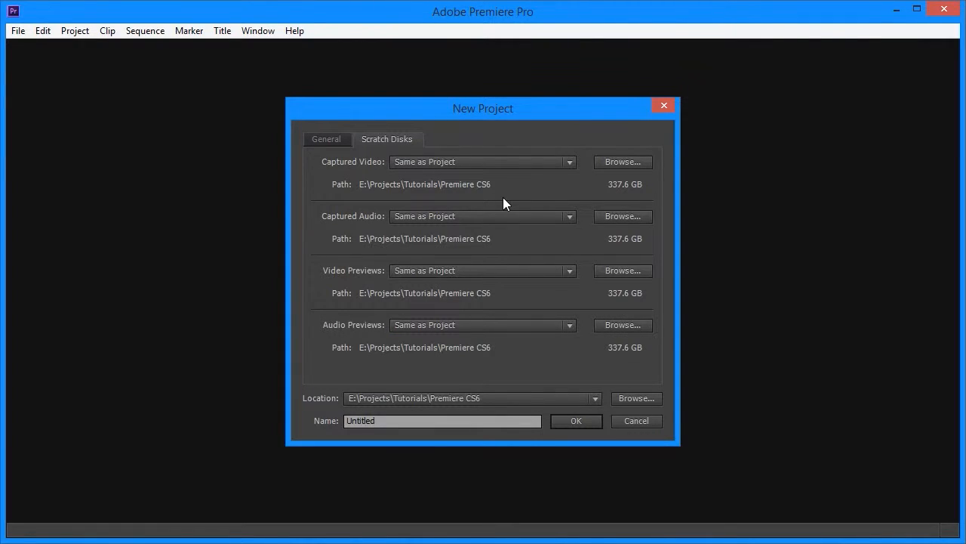
click(468, 164)
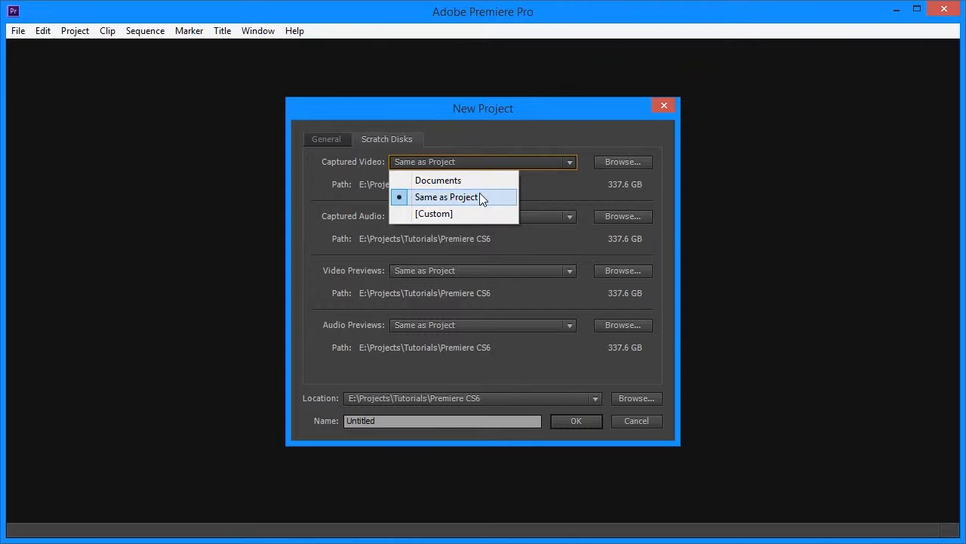
click(356, 187)
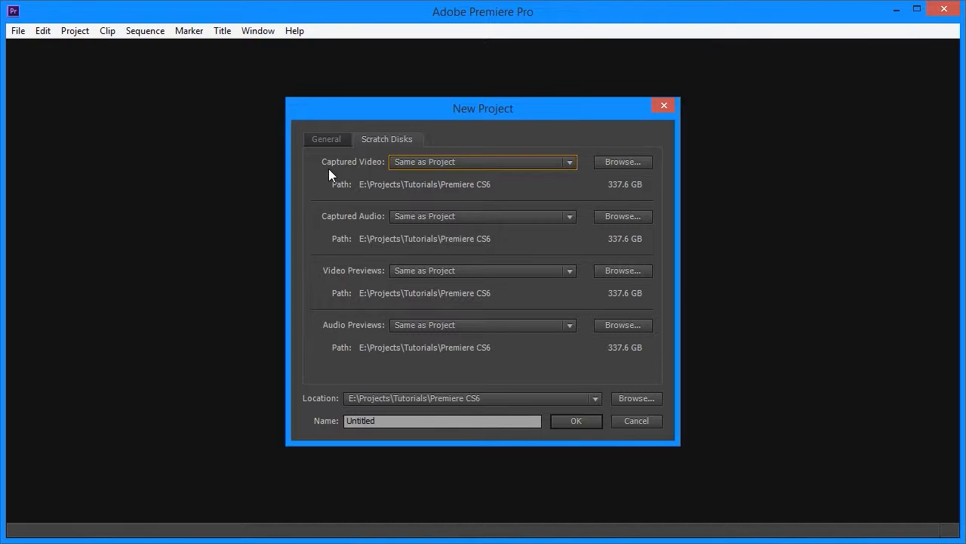
click(502, 161)
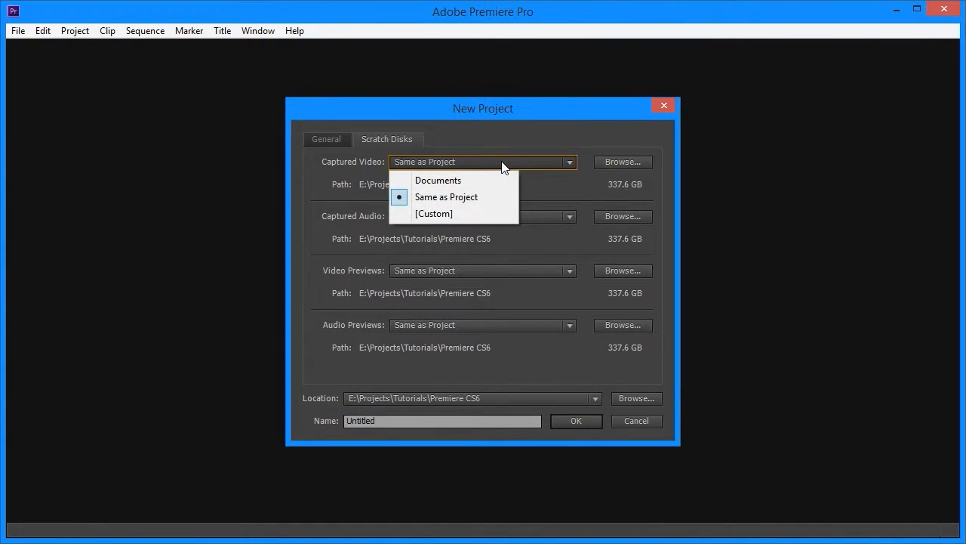
click(349, 171)
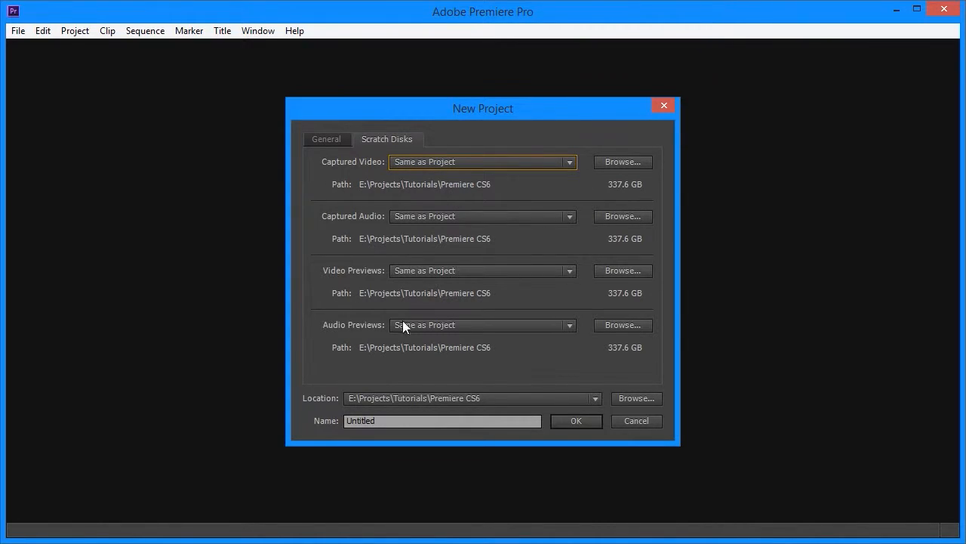
click(327, 139)
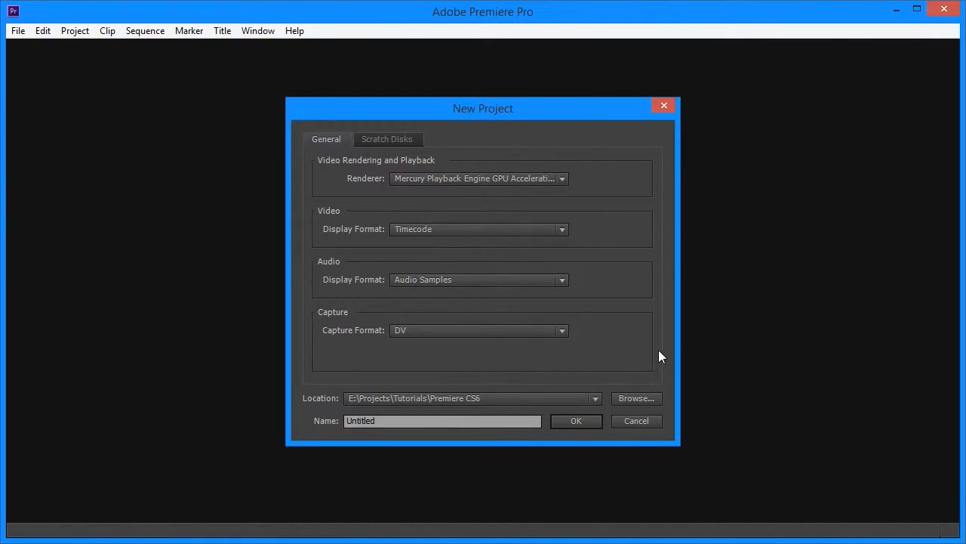
Step: Choose E:\Projects\Tutorials\Premiere CS6 as the destination folder for the new project
click(657, 397)
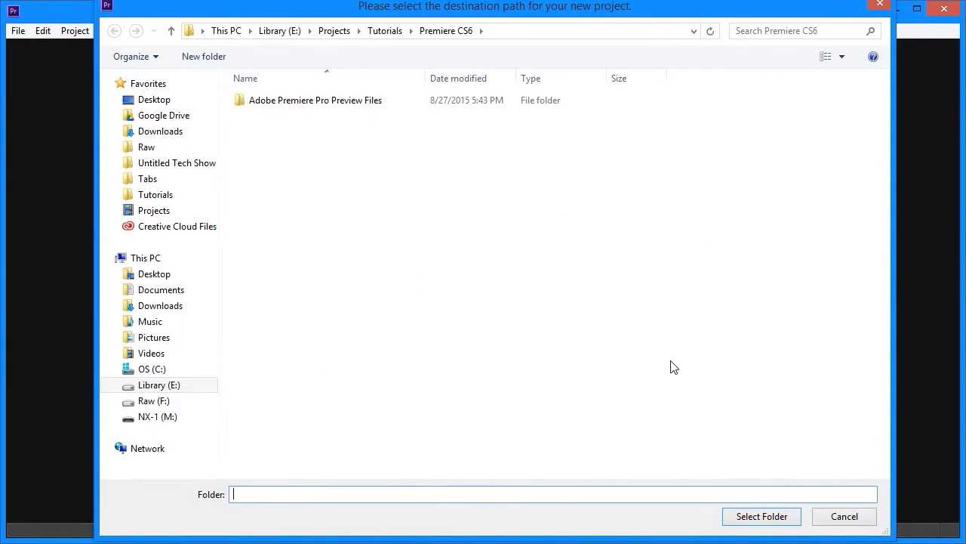
text(asdfas)
key(ctrl+a)
key(BackSpace)
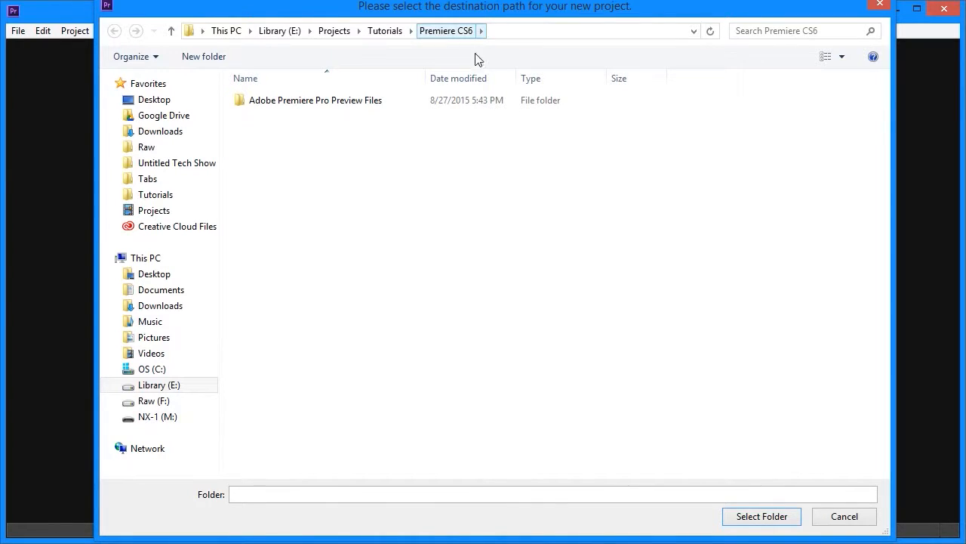
click(759, 518)
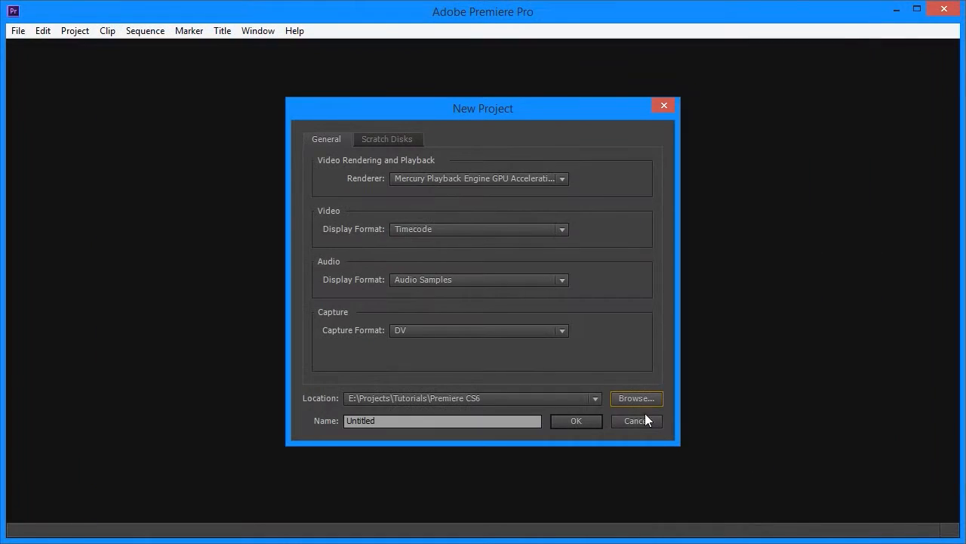
Step: Name the project GettingStarted and create it
click(431, 421)
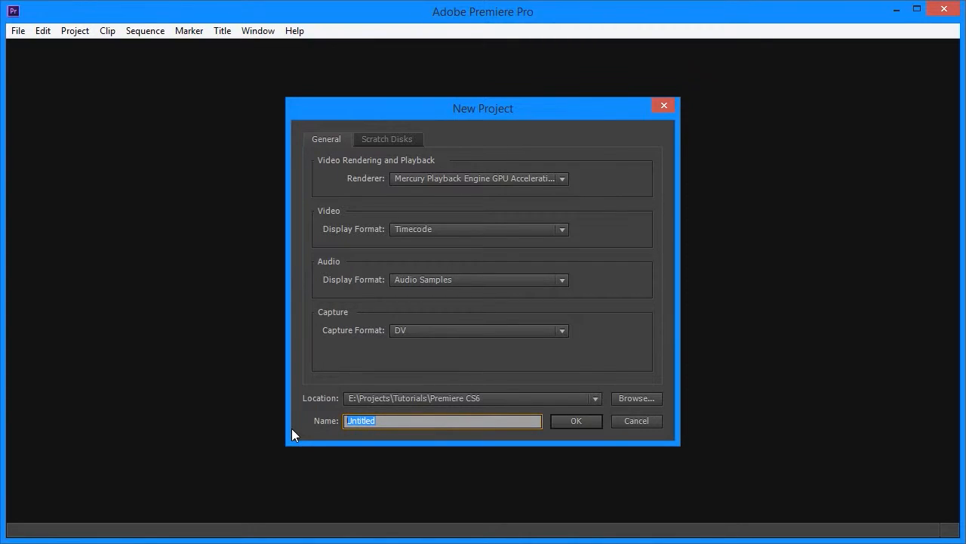
text(GettingSTart)
key(BackSpace)
key(BackSpace)
key(BackSpace)
key(BackSpace)
text(tarted)
key(Return)
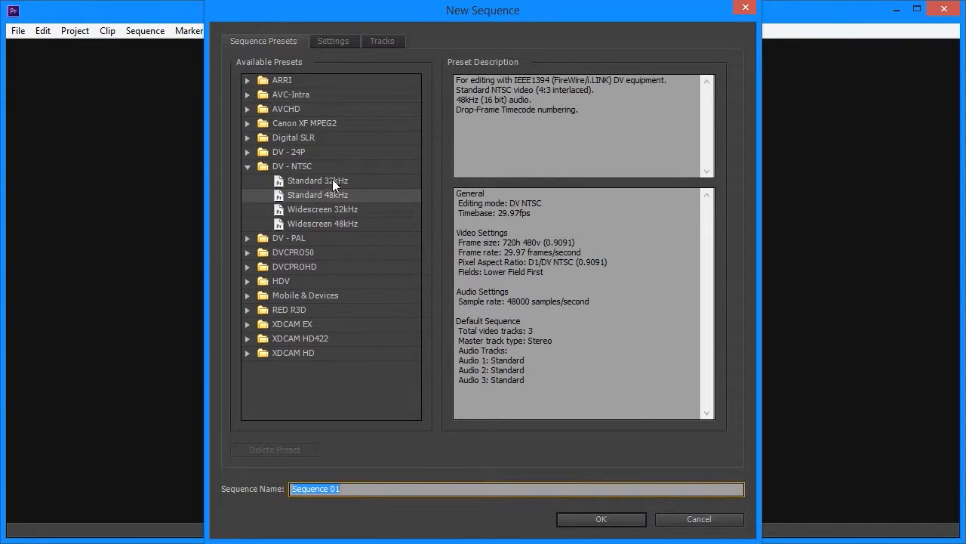
Step: Look through the HDV sequence presets and dismiss the new sequence setup without creating a sequence
click(249, 281)
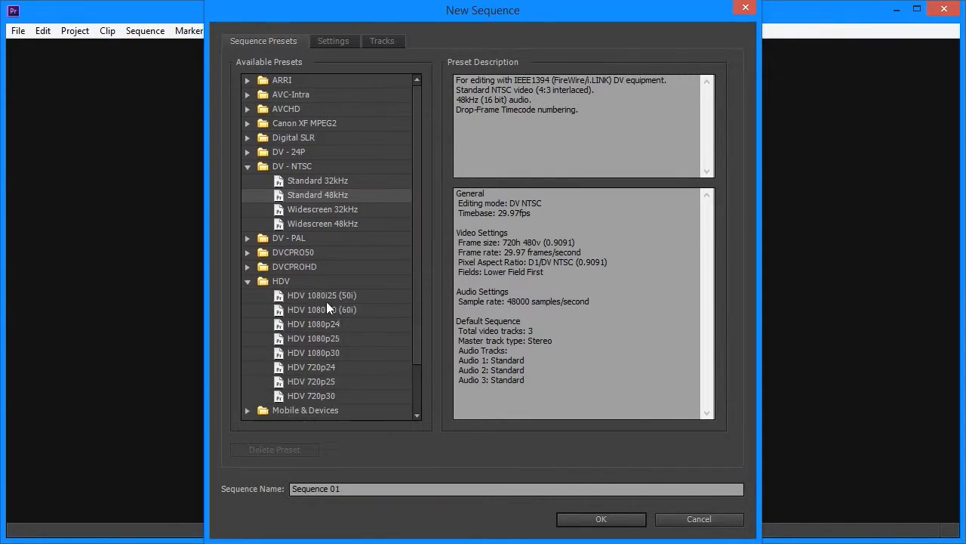
click(249, 282)
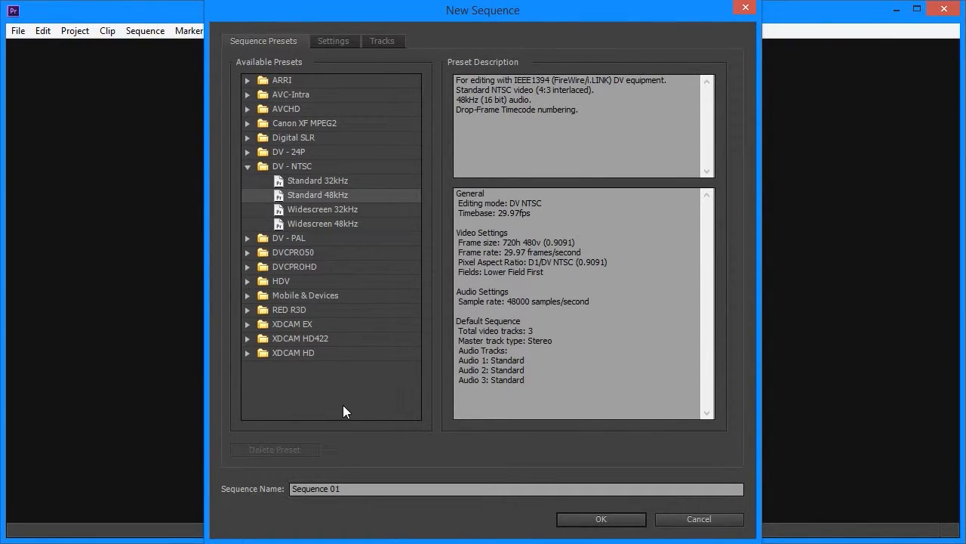
click(362, 489)
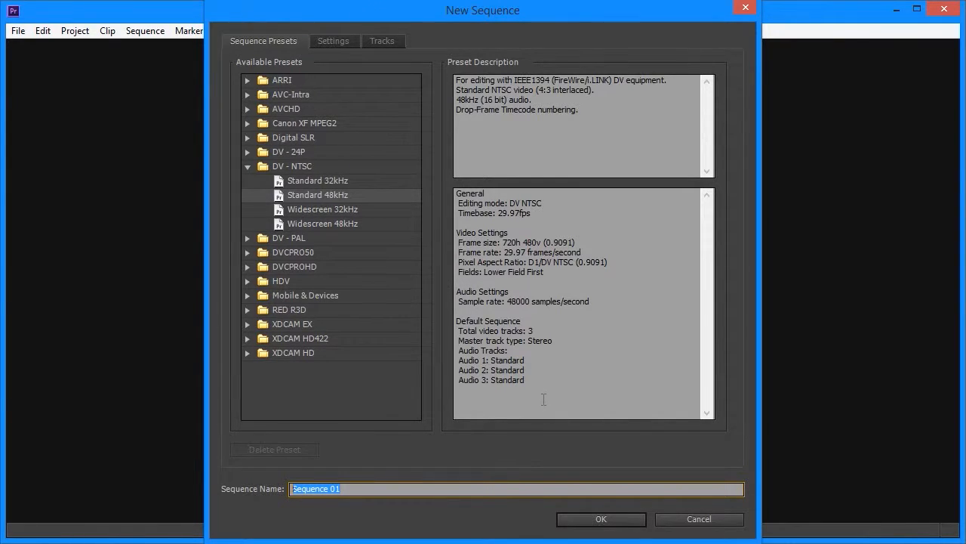
click(640, 523)
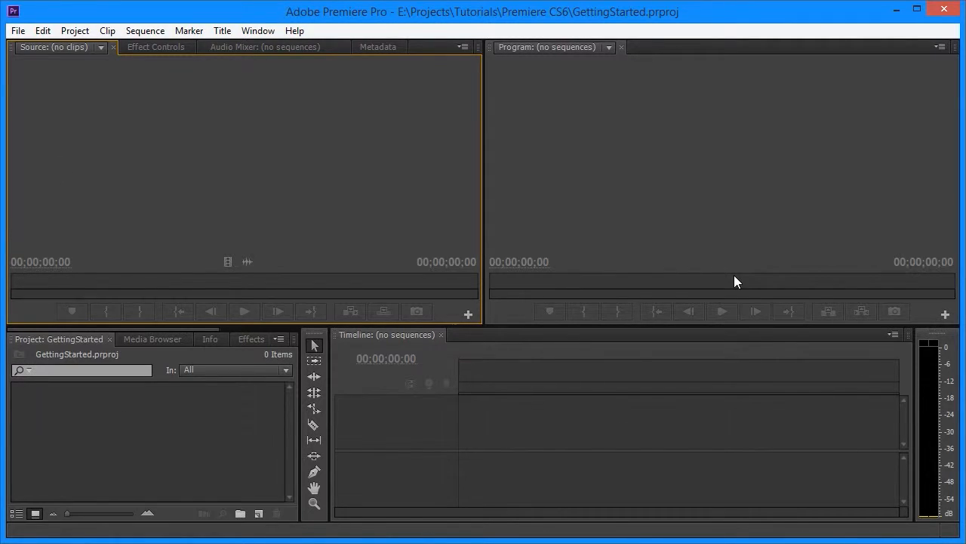
Step: Import 0002 - Iced Tea Maker Teardown.mp4 into the project and delete it again
click(520, 429)
drag(495, 538, 0, 235)
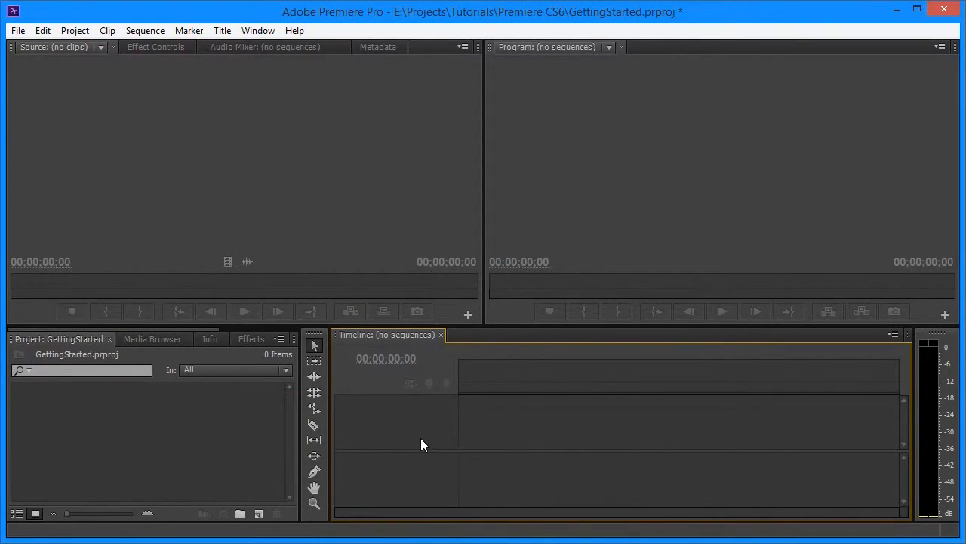
double_click(96, 444)
double_click(298, 160)
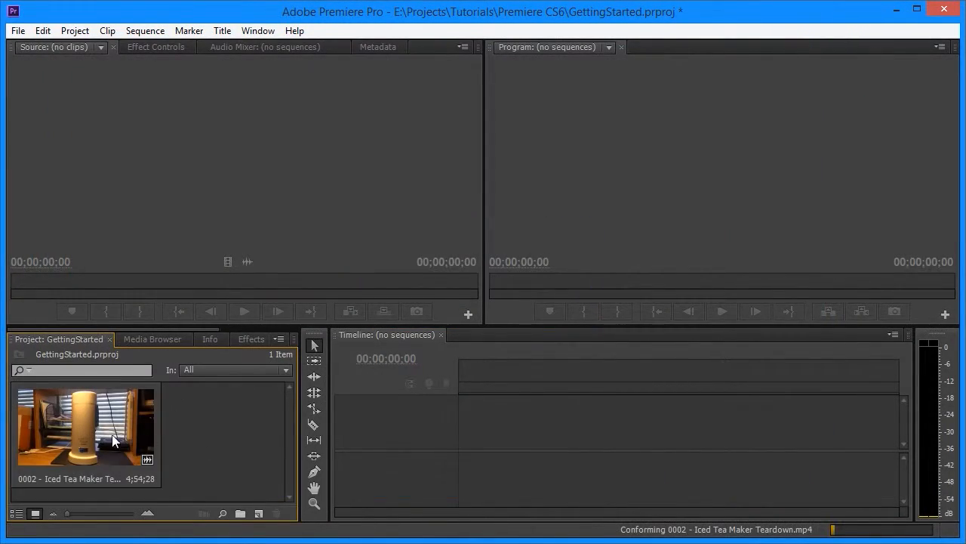
click(74, 433)
key(Delete)
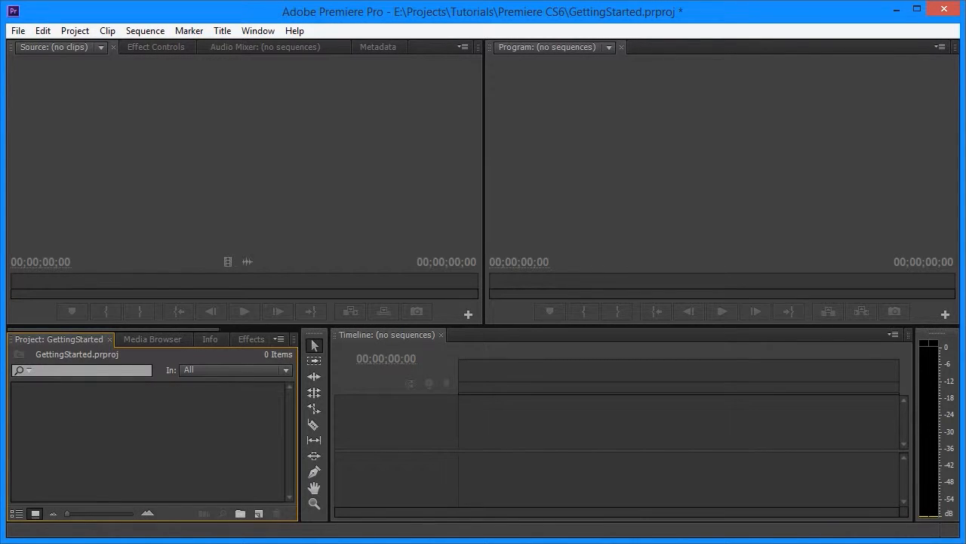
Step: Add 0002 - Iced Tea Maker Teardown.mp4 from the file explorer to the project and create a new sequence from that clip
drag(2, 190, 730, 84)
drag(730, 175, 240, 432)
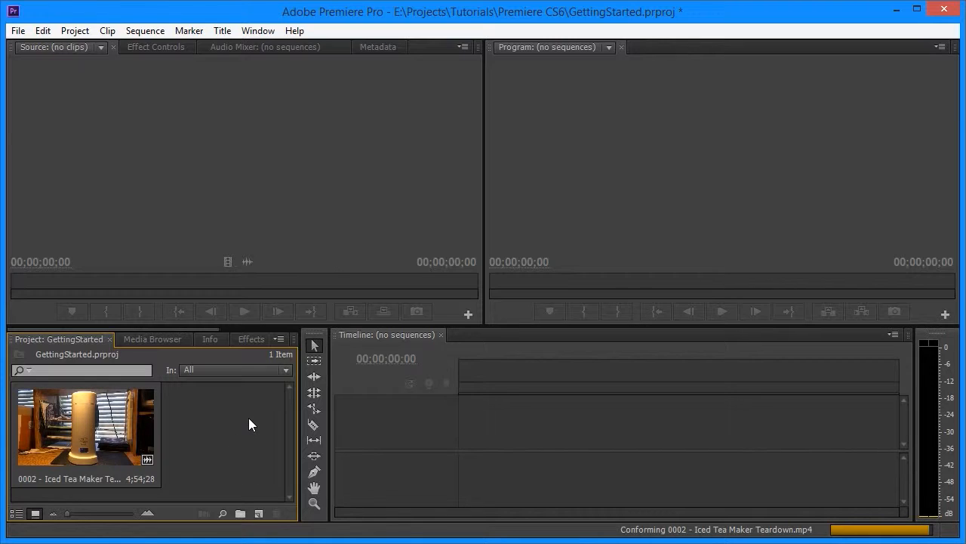
right_click(103, 417)
click(191, 359)
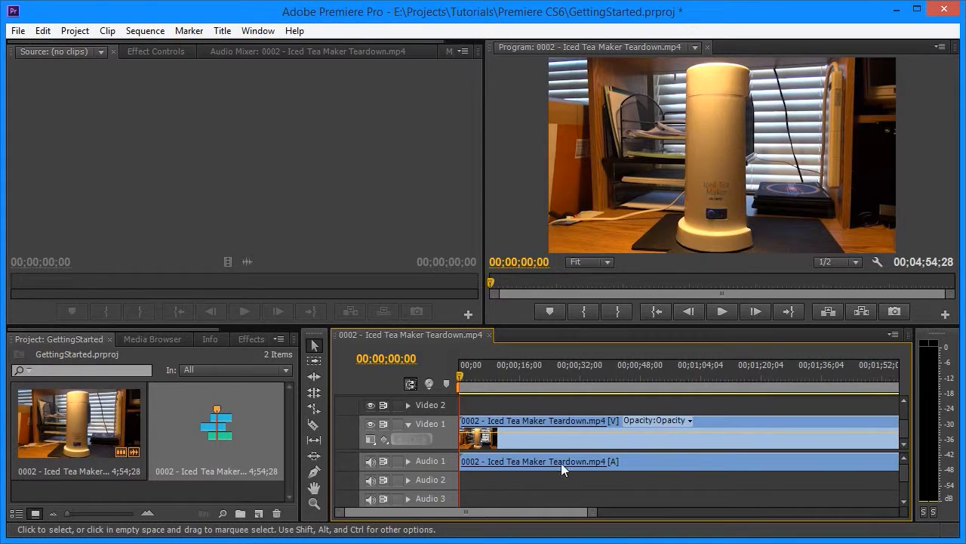
Step: Move the playhead to 00;00;21;59 and enlarge the expanded Audio 1 and Video 1 tracks in the timeline
drag(474, 382, 542, 375)
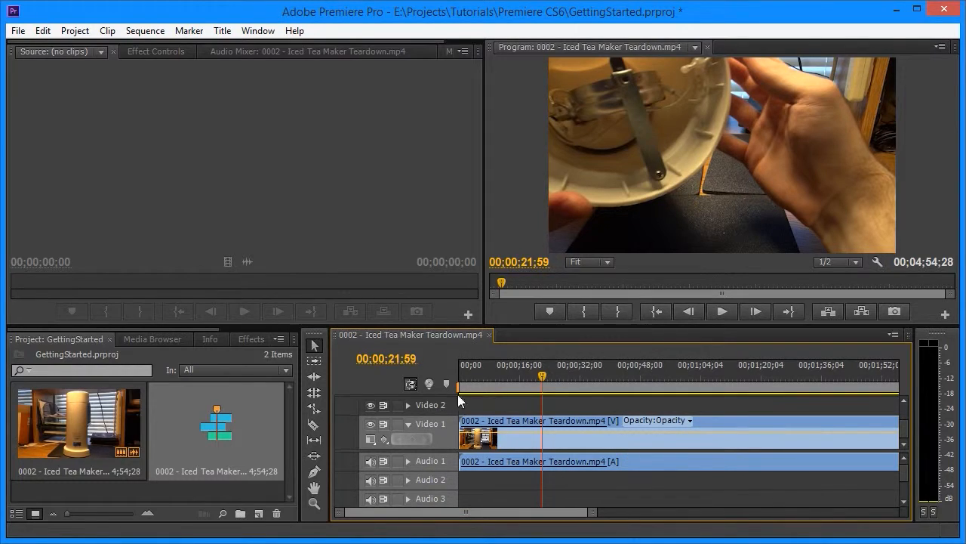
click(408, 461)
click(408, 461)
click(407, 461)
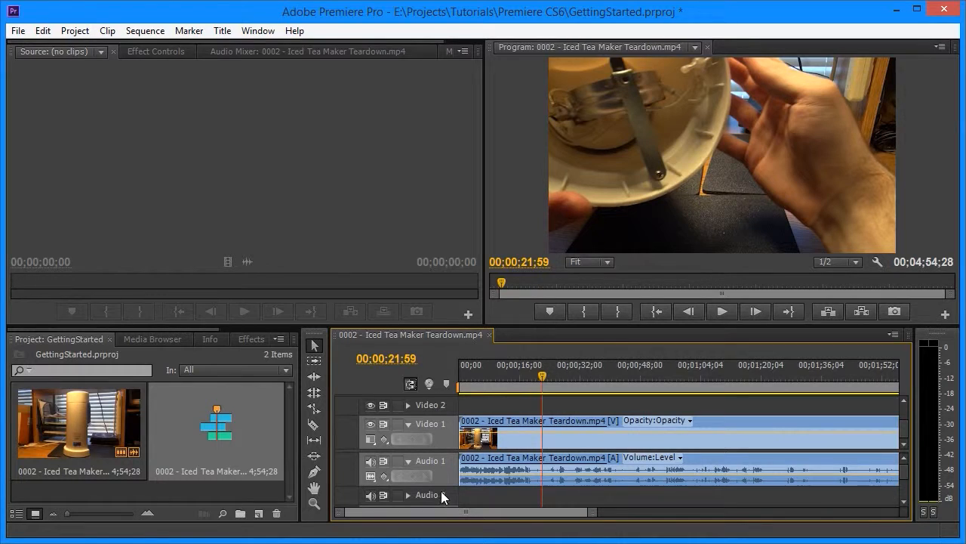
drag(442, 487, 446, 526)
drag(446, 417, 444, 396)
click(410, 414)
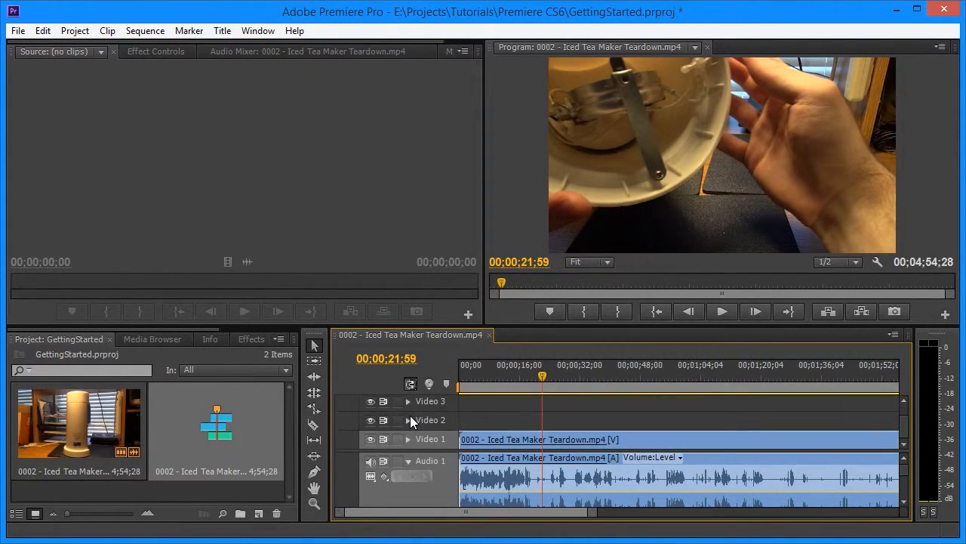
click(409, 439)
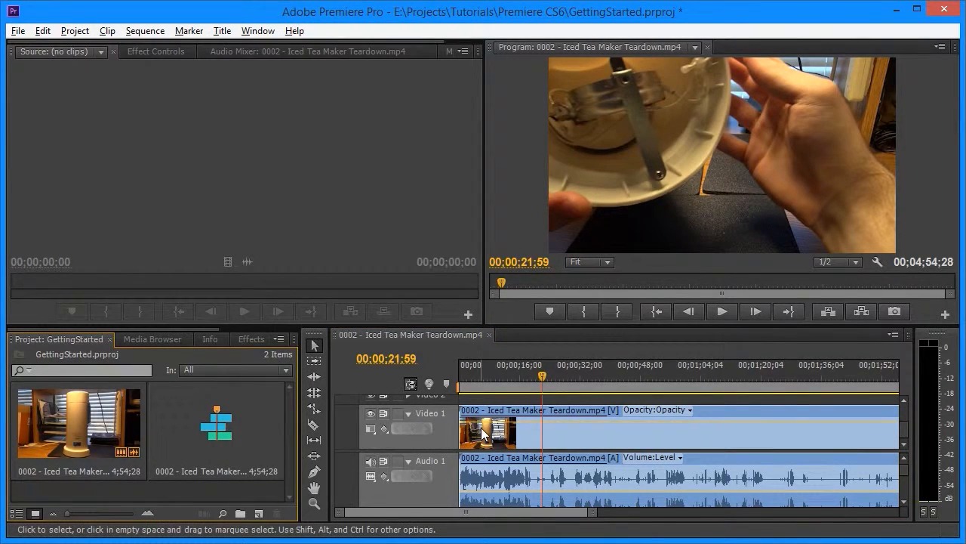
Step: Import 0003 - Exploded Multimeter Teardown.mp4 from the _Renders folder and place it directly after the first clip in the sequence
key(alt+Tab)
drag(805, 167, 161, 482)
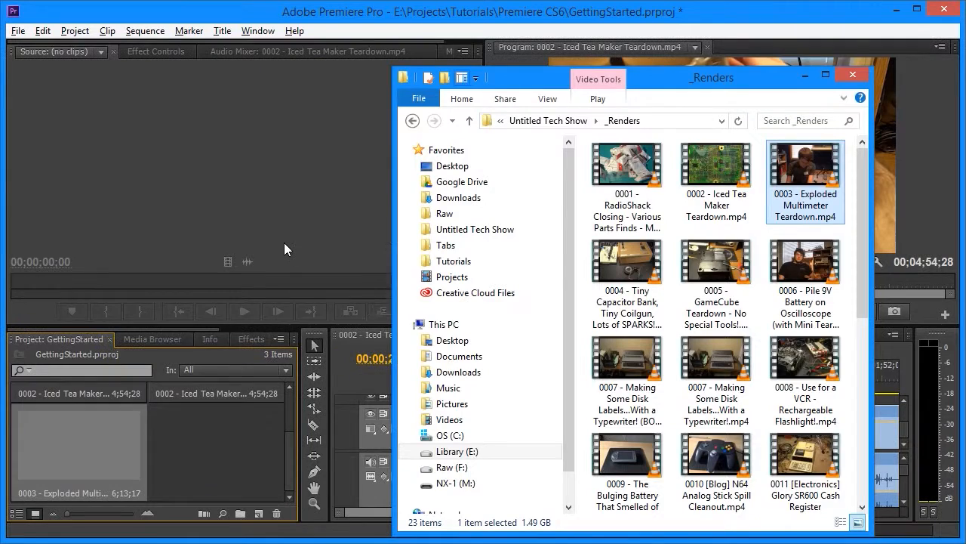
click(284, 242)
drag(471, 508, 576, 521)
drag(122, 459, 563, 432)
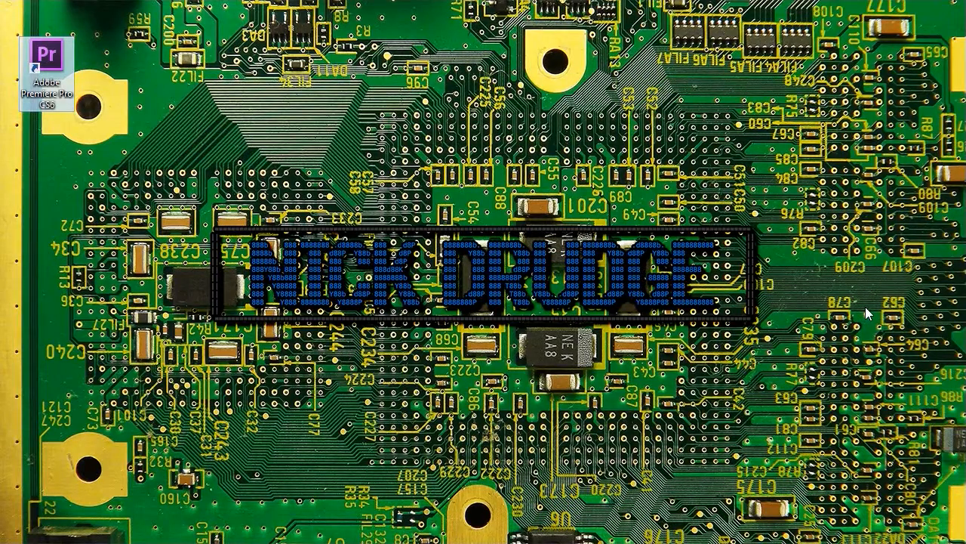
Step: Launch Adobe Premiere Pro CS6 from the desktop and open the recent project GettingStarted.prproj
double_click(47, 67)
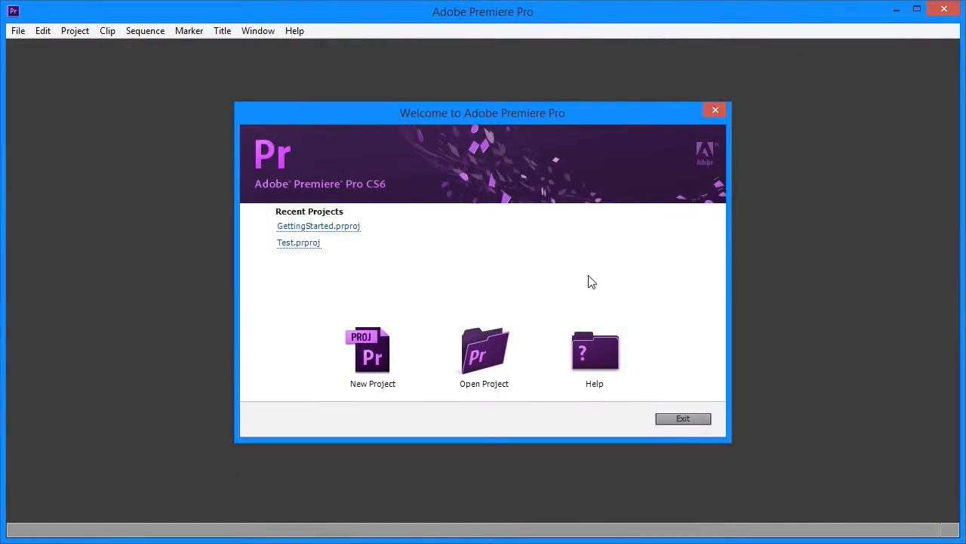
click(501, 345)
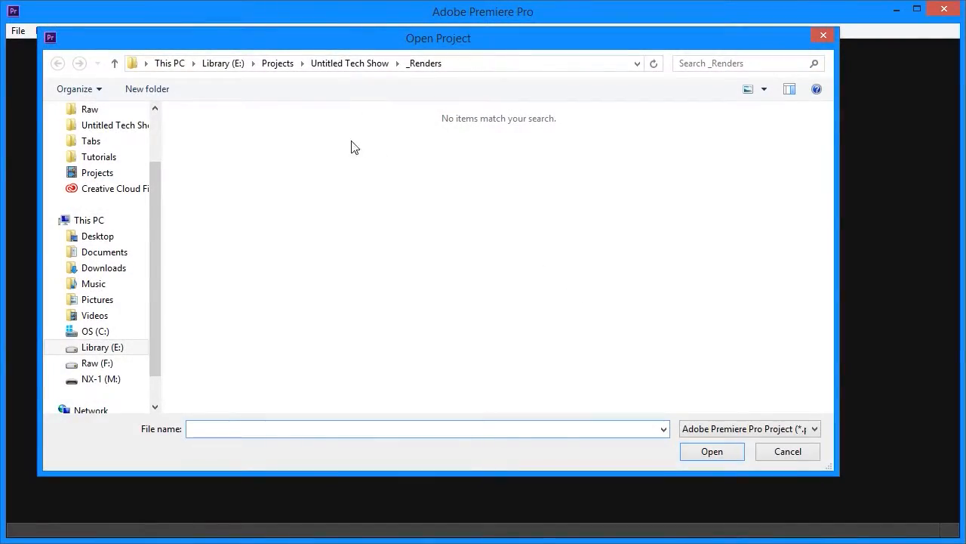
click(758, 448)
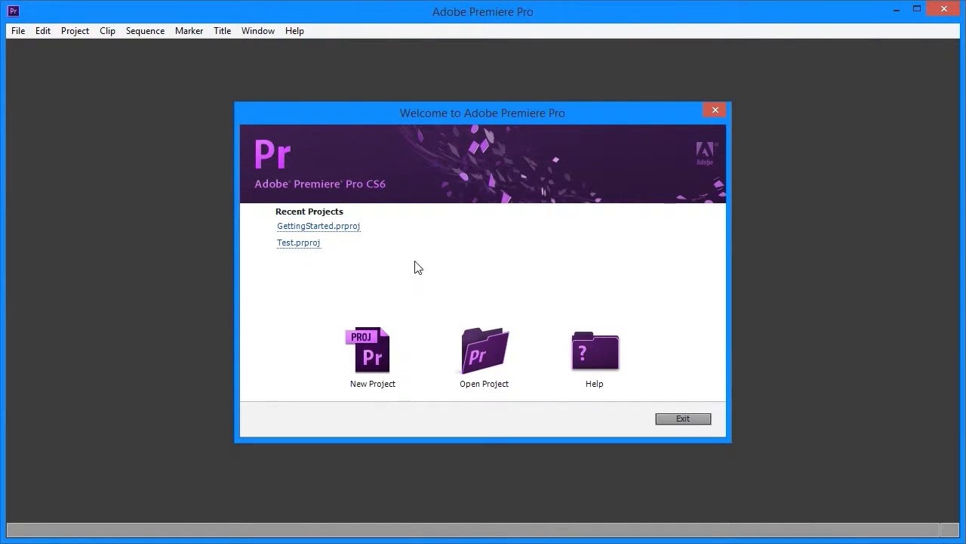
click(330, 226)
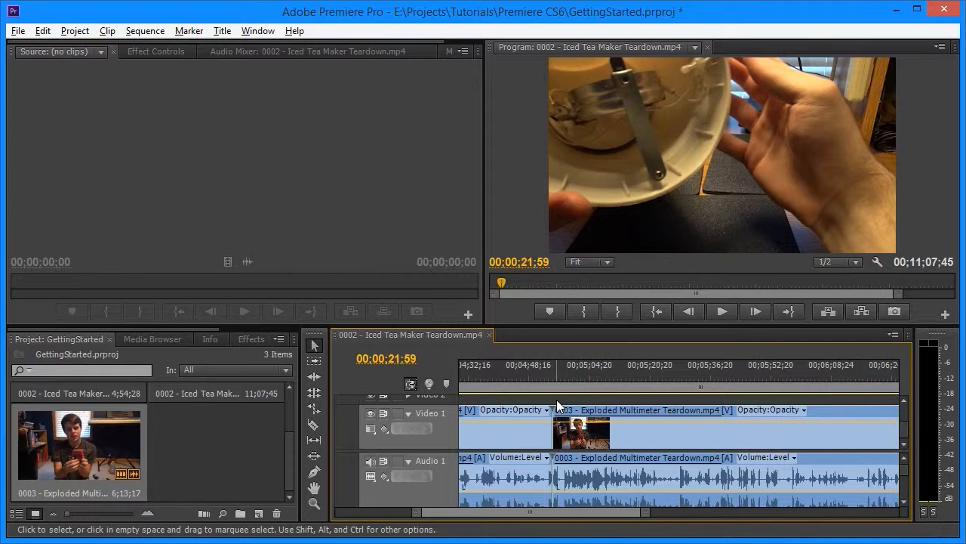
Step: Save the GettingStarted project
click(19, 30)
click(73, 160)
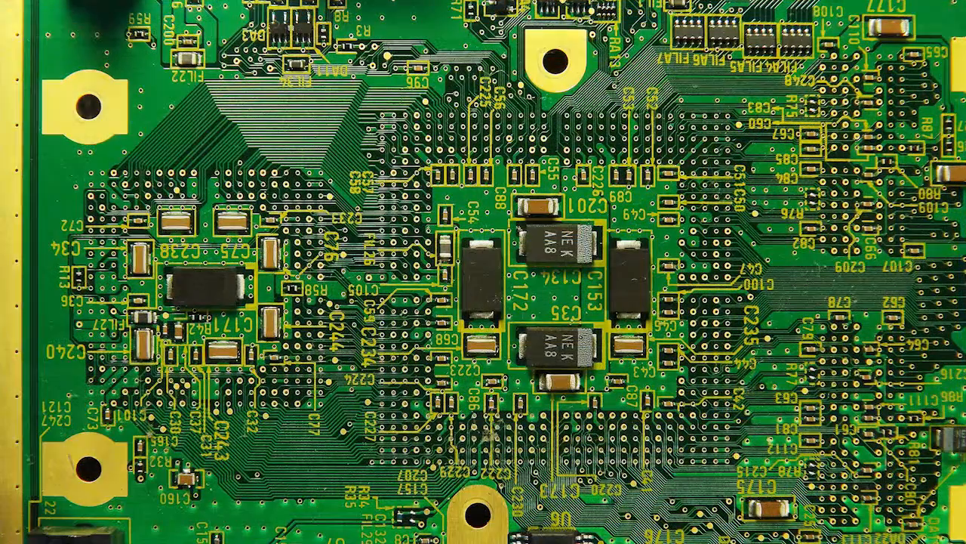